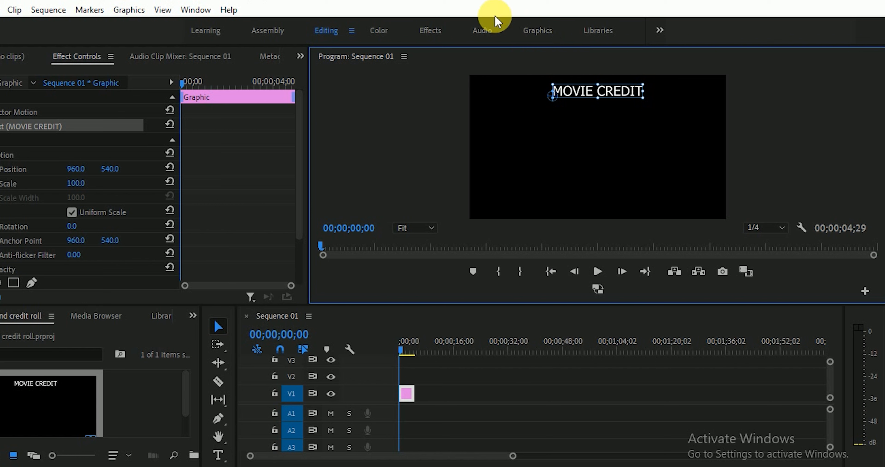
- Show the Essential Graphics panel and switch to its Edit tab for the MOVIE CREDIT title
{"action": "left_click", "coordinate": [202, 14]}
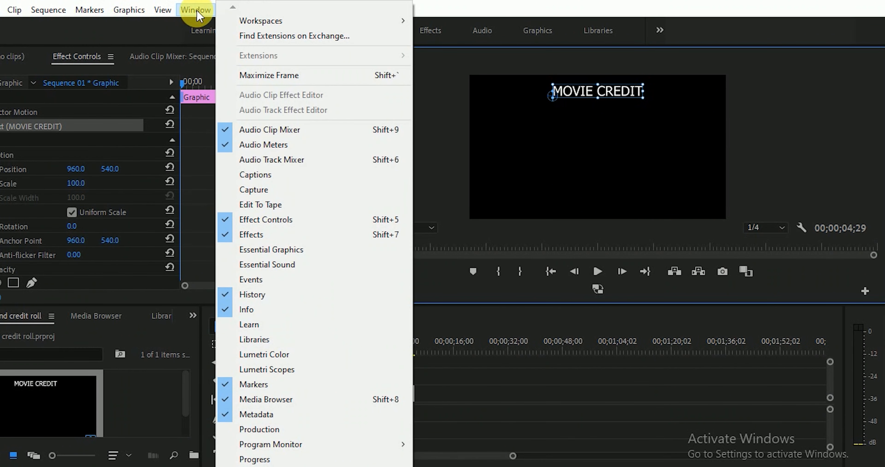
{"action": "left_click", "coordinate": [267, 253]}
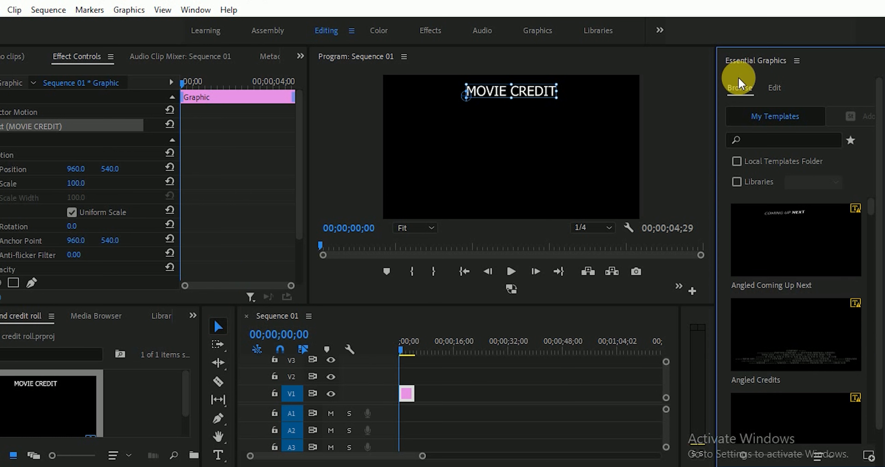
{"action": "left_click", "coordinate": [776, 89]}
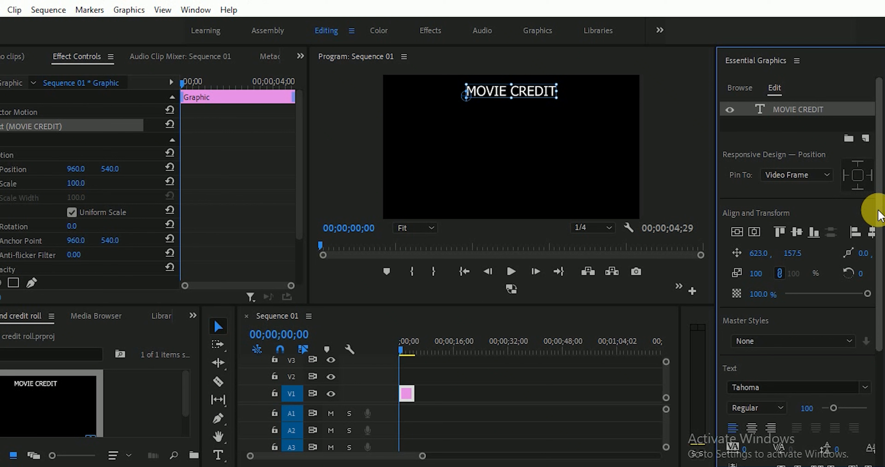
{"action": "scroll", "coordinate": [879, 221], "scroll_direction": "down", "scroll_amount": 1}
{"action": "left_click_drag", "start_coordinate": [880, 223], "coordinate": [879, 193]}
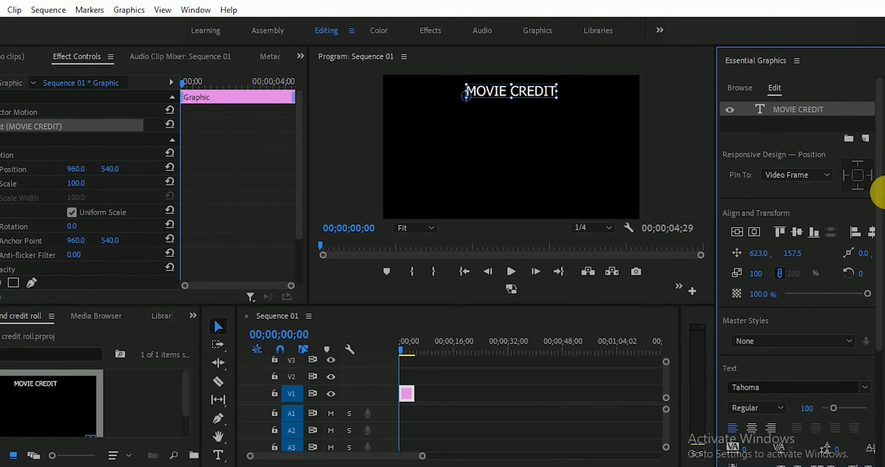
- Select the MOVIE CREDIT text and change its font to Gotham Bold
{"action": "double_click", "coordinate": [760, 110]}
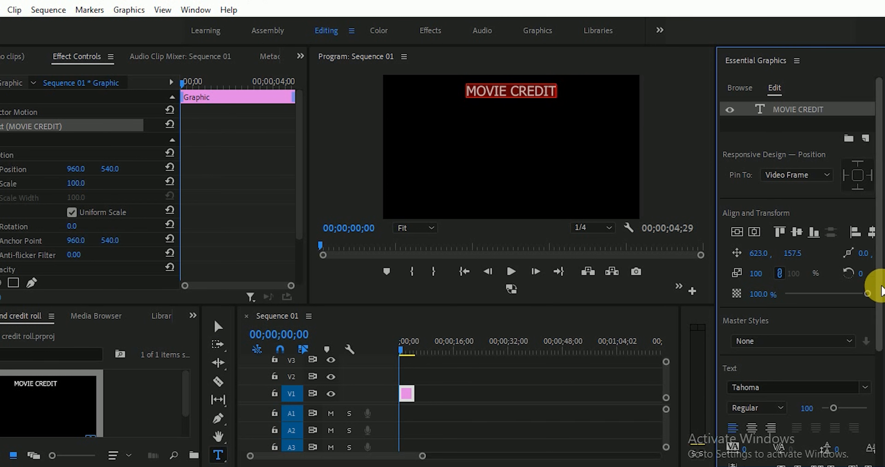
{"action": "scroll", "coordinate": [877, 343], "scroll_direction": "down", "scroll_amount": 3}
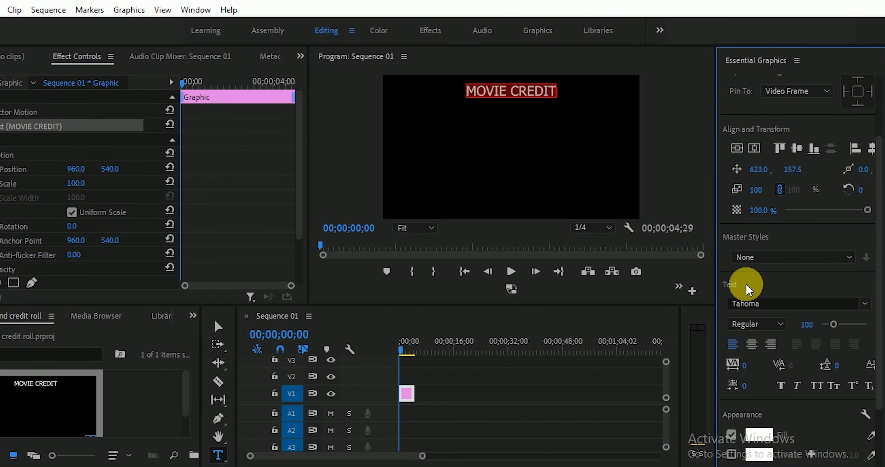
{"action": "left_click", "coordinate": [828, 306]}
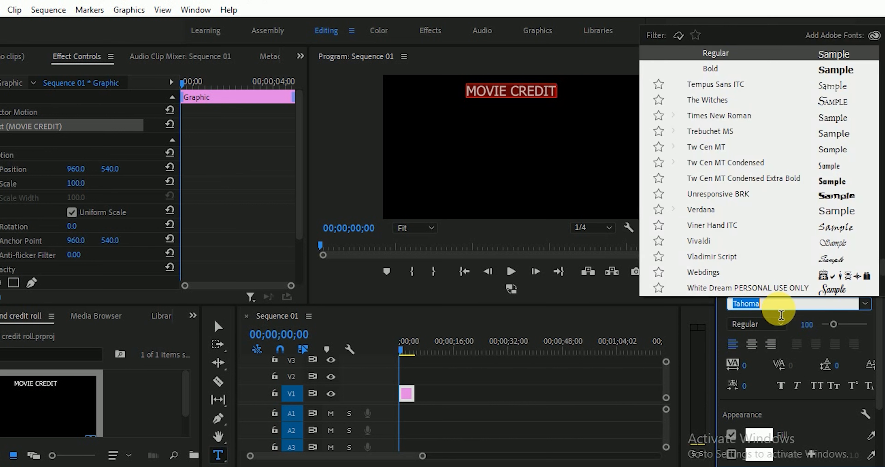
{"action": "type", "text": "GOTH"}
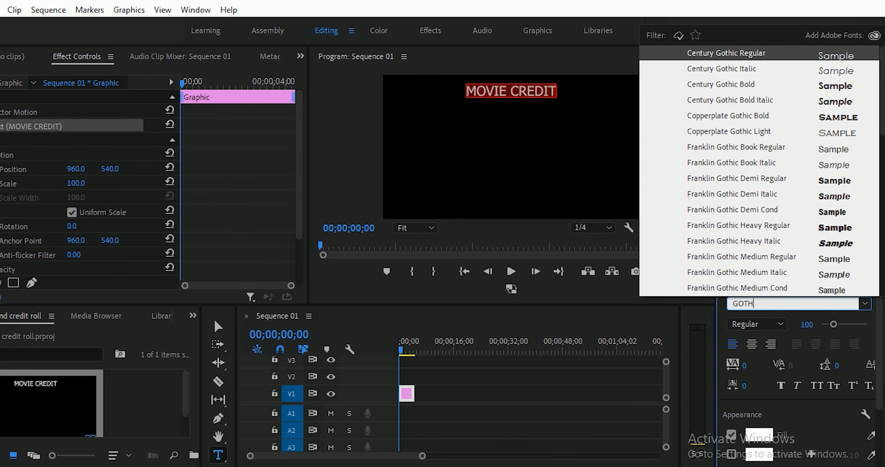
{"action": "type", "text": "AM"}
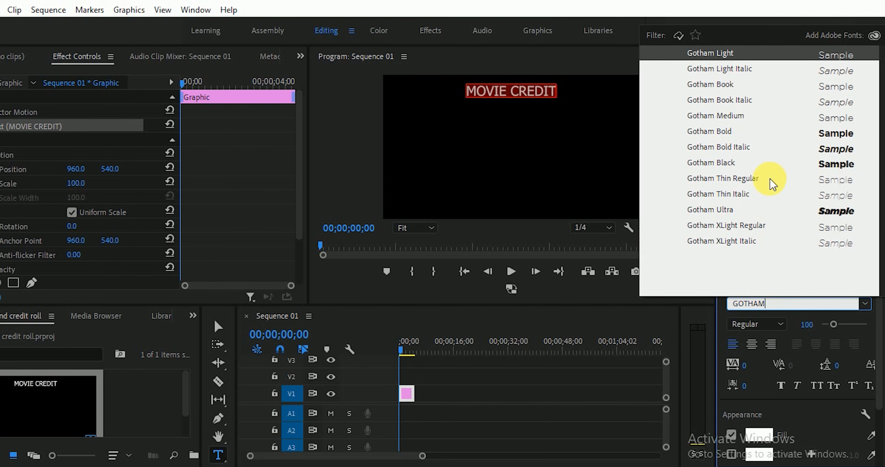
{"action": "left_click", "coordinate": [718, 137]}
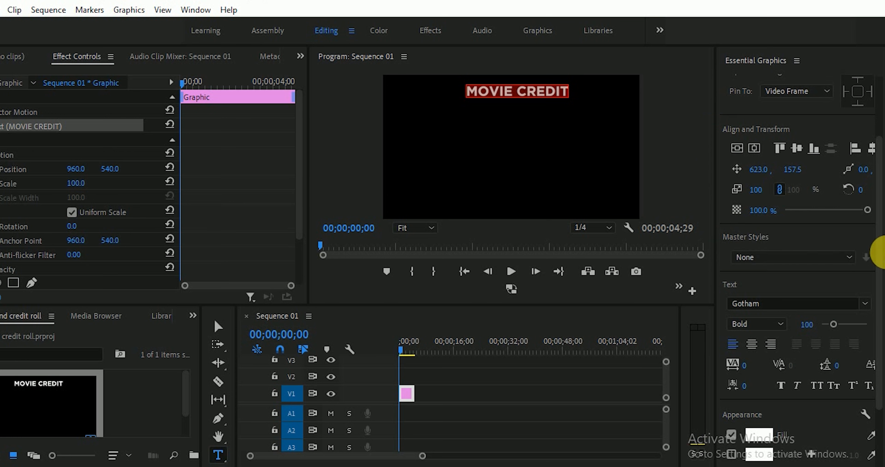
{"action": "left_click_drag", "start_coordinate": [879, 255], "coordinate": [879, 196]}
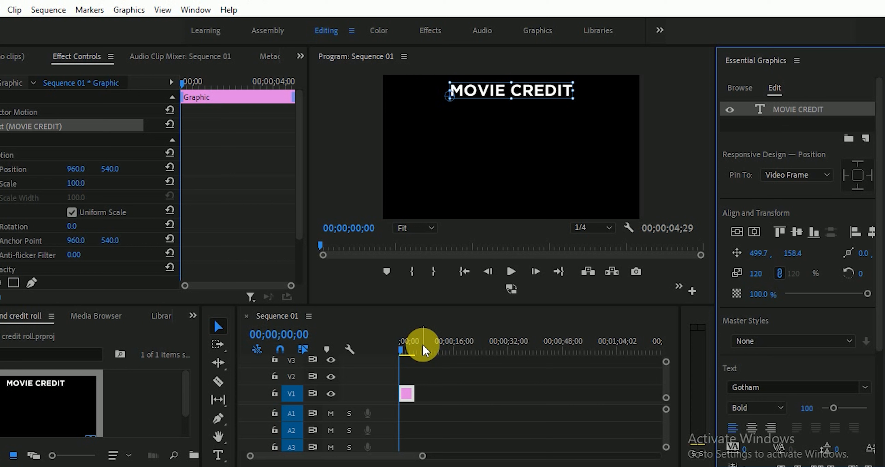
- Type a new DIRECTOR text line below the title and move it into place
{"action": "left_click", "coordinate": [217, 455]}
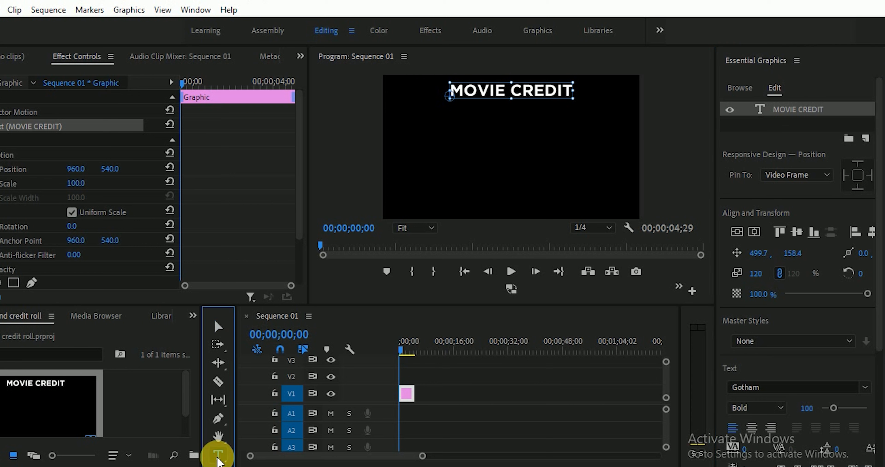
{"action": "left_click", "coordinate": [479, 109]}
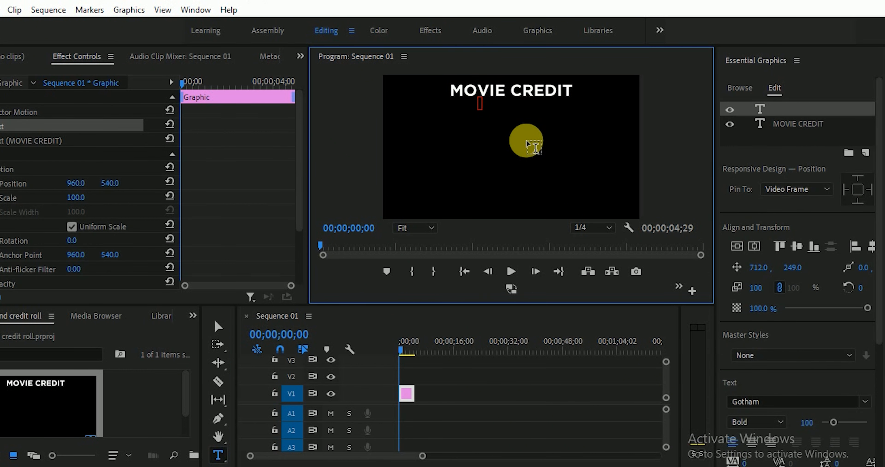
{"action": "type", "text": "DIRECTOR"}
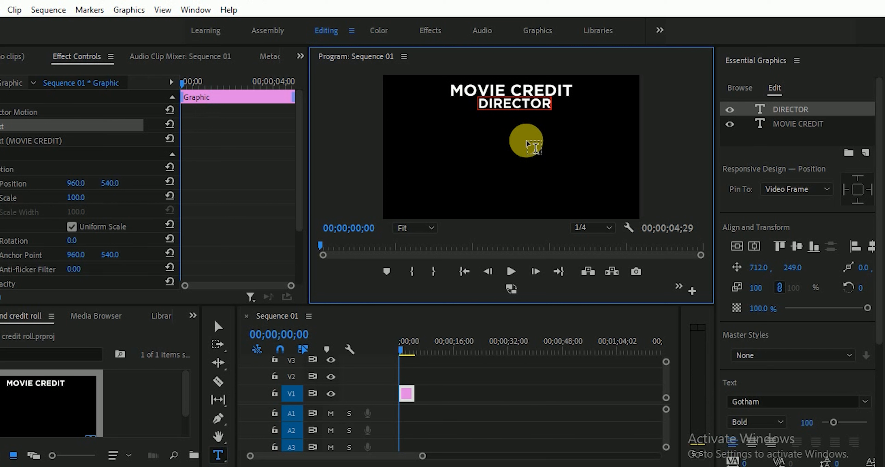
{"action": "left_click", "coordinate": [801, 122]}
{"action": "left_click", "coordinate": [796, 109]}
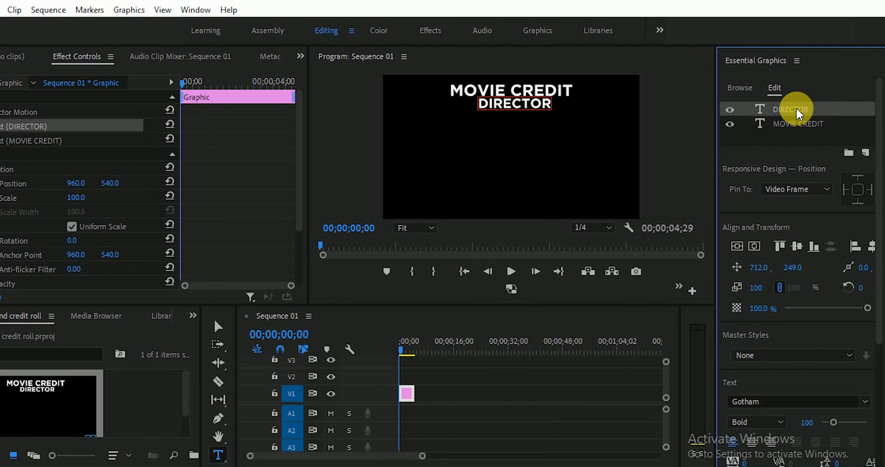
{"action": "key", "text": "v"}
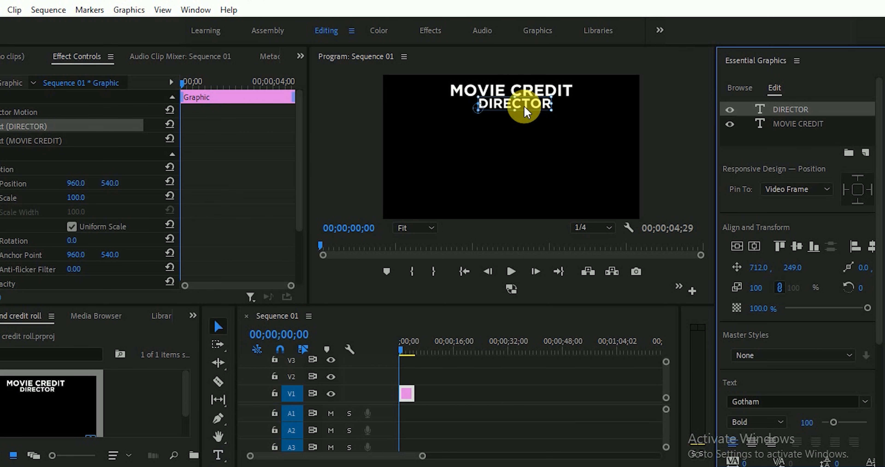
{"action": "left_click_drag", "start_coordinate": [523, 105], "coordinate": [520, 120]}
- Set the DIRECTOR text's font style to Gotham Light
{"action": "double_click", "coordinate": [759, 110]}
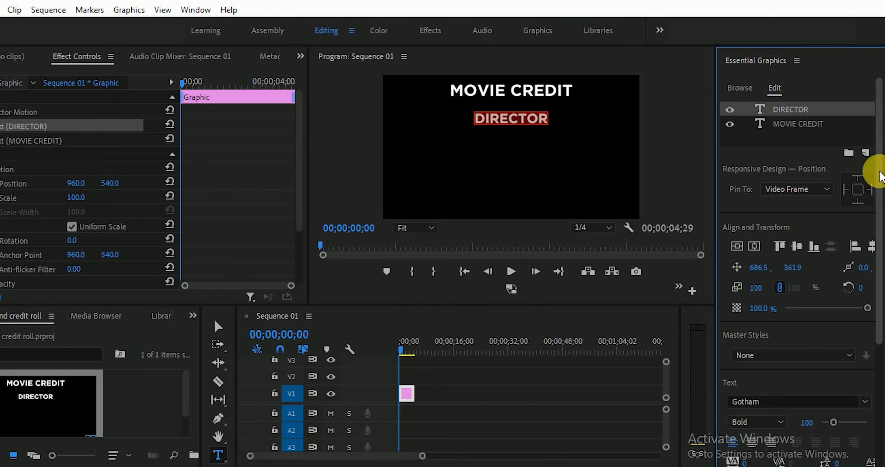
{"action": "left_click_drag", "start_coordinate": [879, 177], "coordinate": [879, 276]}
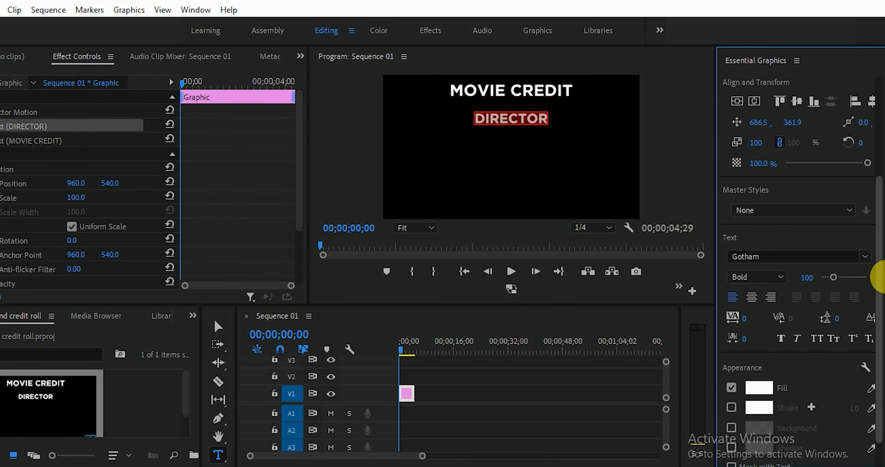
{"action": "left_click", "coordinate": [779, 266]}
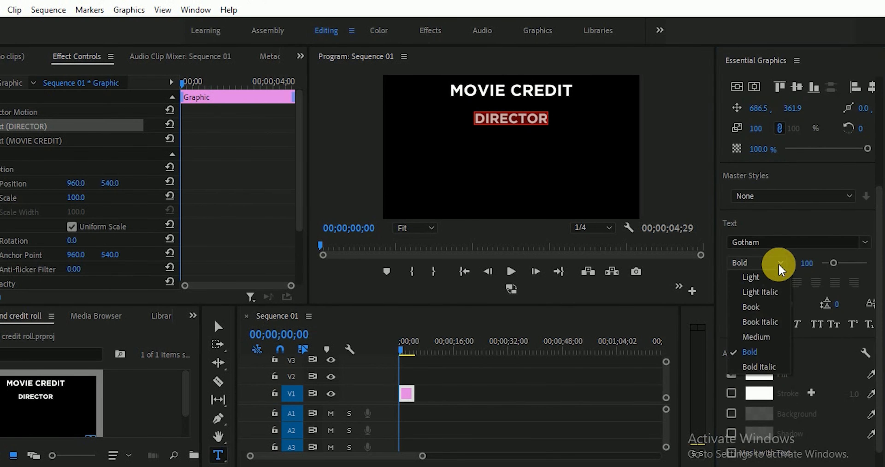
{"action": "left_click", "coordinate": [749, 276]}
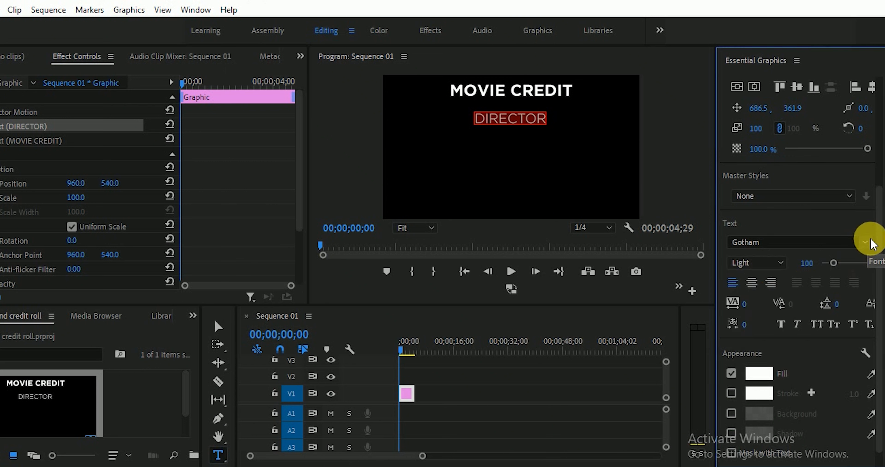
{"action": "left_click_drag", "start_coordinate": [875, 223], "coordinate": [878, 110]}
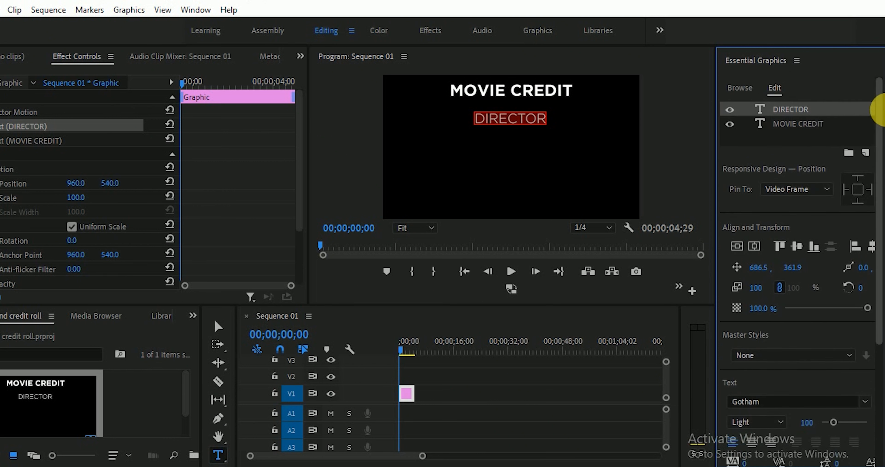
{"action": "left_click", "coordinate": [776, 109]}
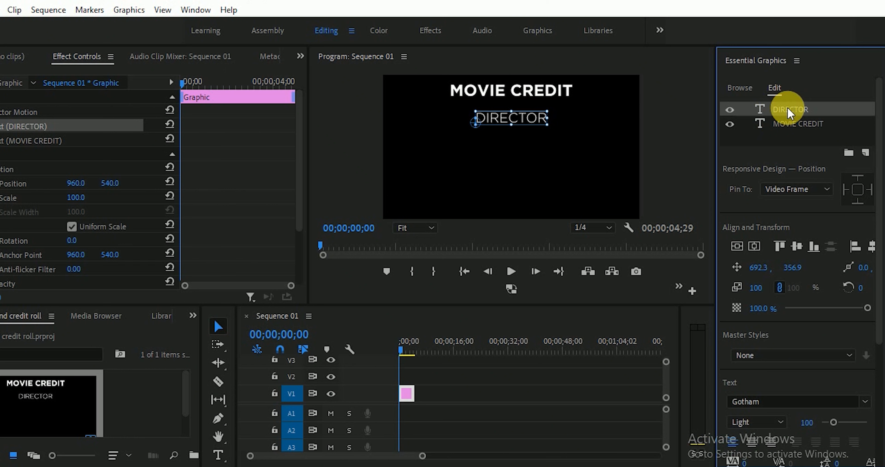
- Duplicate the DIRECTOR line, retype it as the director's name, and place it just beneath DIRECTOR
{"action": "key", "text": "ctrl+v"}
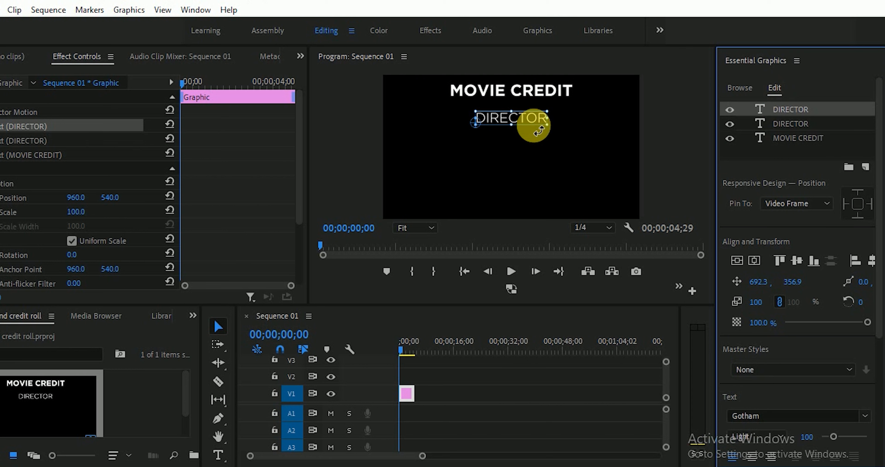
{"action": "left_click_drag", "start_coordinate": [530, 116], "coordinate": [543, 146]}
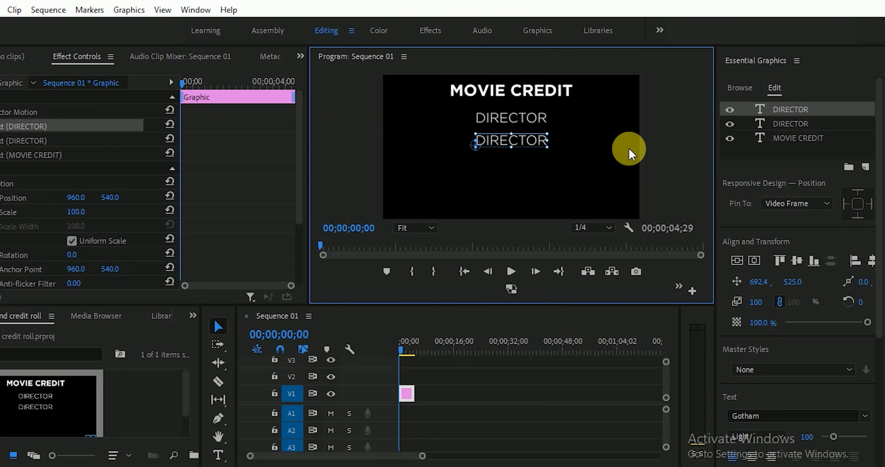
{"action": "left_click", "coordinate": [760, 111]}
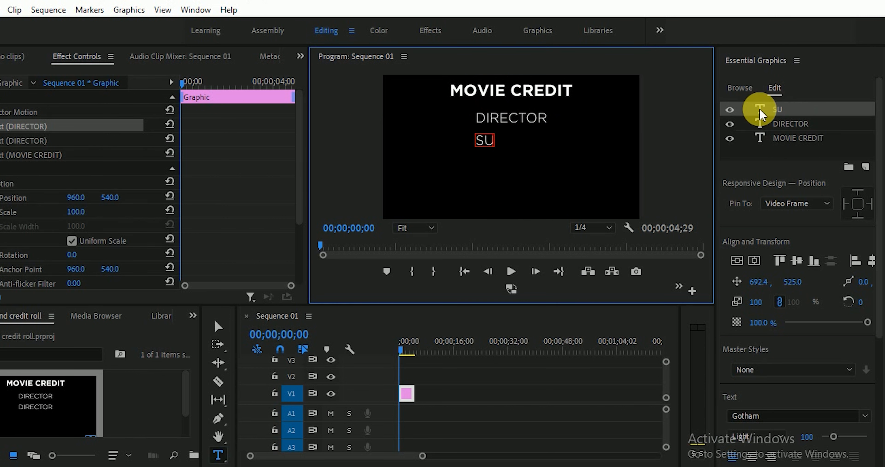
{"action": "left_click", "coordinate": [790, 118]}
{"action": "key", "text": "v"}
{"action": "left_click_drag", "start_coordinate": [537, 142], "coordinate": [523, 134]}
- Set the director's name font style to Book
{"action": "left_click", "coordinate": [759, 112]}
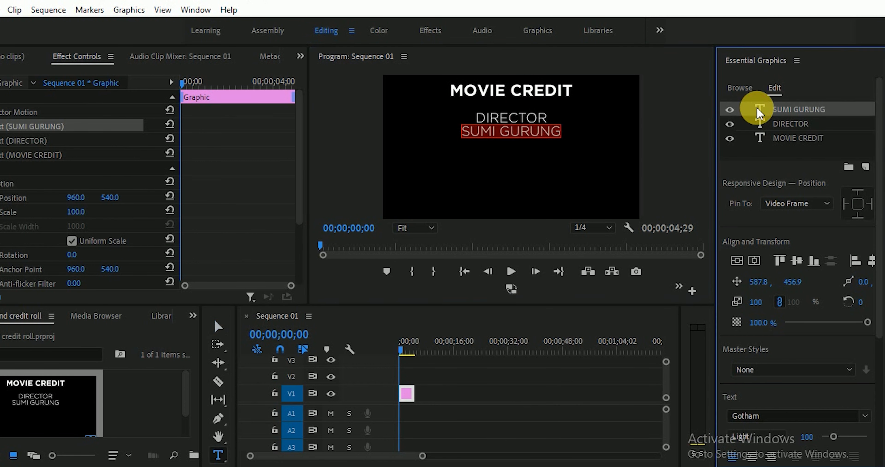
{"action": "scroll", "coordinate": [881, 184], "scroll_direction": "down", "scroll_amount": 2}
{"action": "left_click_drag", "start_coordinate": [881, 184], "coordinate": [874, 248]}
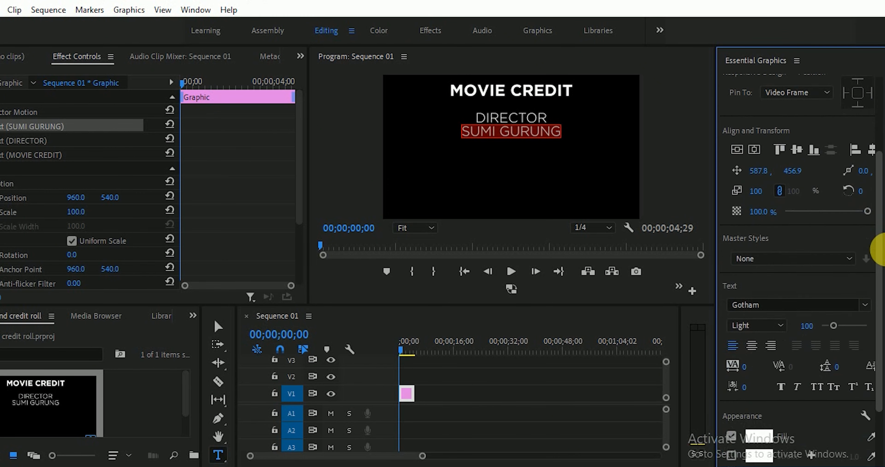
{"action": "left_click", "coordinate": [779, 292]}
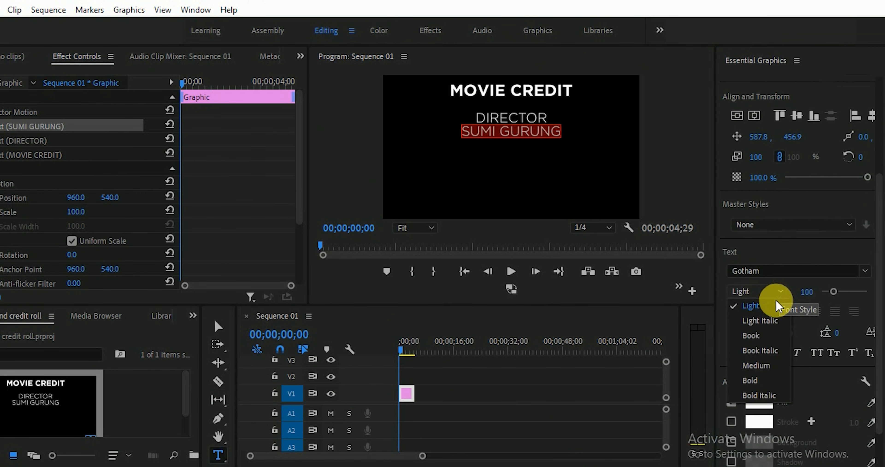
{"action": "left_click", "coordinate": [760, 339]}
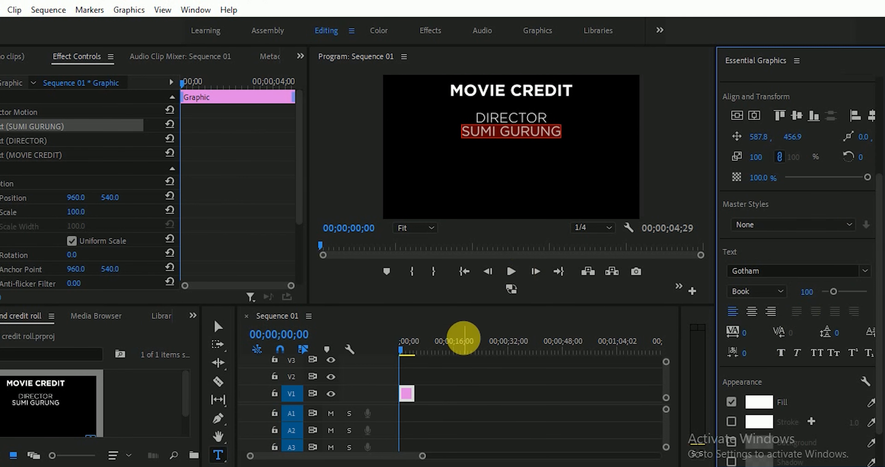
- Move the MOVIE CREDIT title higher in the frame
{"action": "left_click", "coordinate": [458, 373]}
{"action": "key", "text": "v"}
{"action": "left_click_drag", "start_coordinate": [553, 92], "coordinate": [553, 84]}
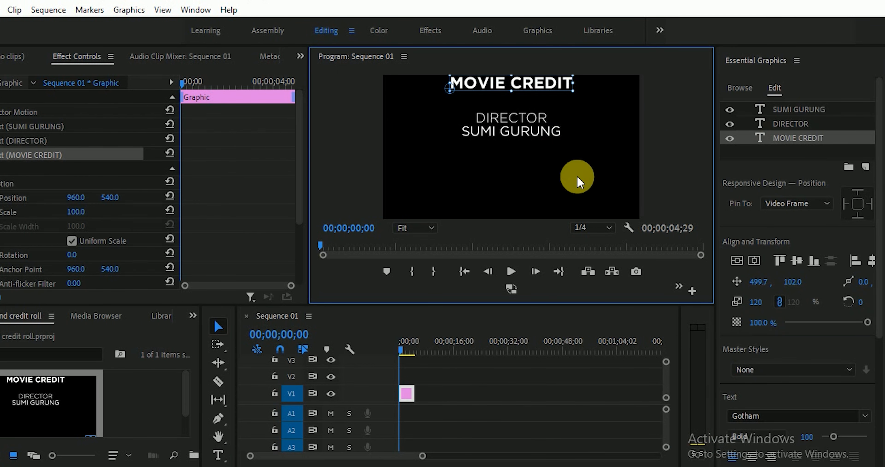
- Check the DIRECTOR, name and MOVIE CREDIT layers, then zoom the timeline in on the credits clip
{"action": "left_click", "coordinate": [807, 123]}
{"action": "left_click", "coordinate": [802, 109]}
{"action": "left_click", "coordinate": [797, 123]}
{"action": "left_click", "coordinate": [799, 138]}
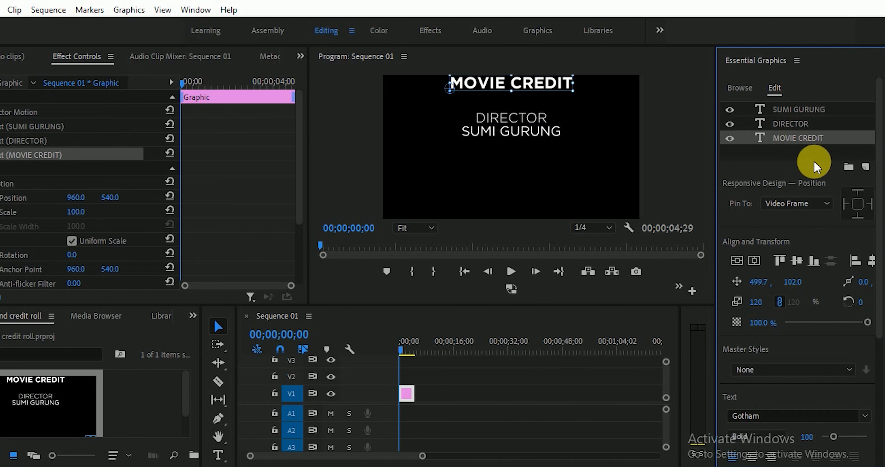
{"action": "left_click_drag", "start_coordinate": [425, 455], "coordinate": [375, 457]}
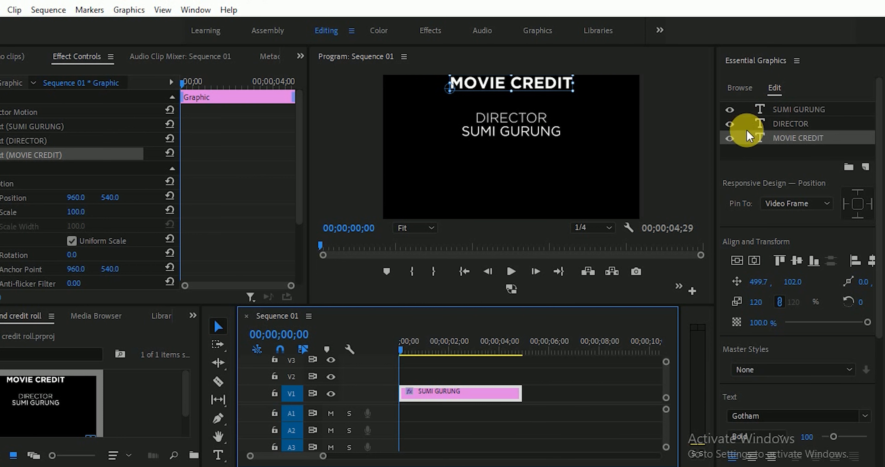
- Deselect the text layers and select the credits clip on V1 to reveal its Responsive Design — Time settings
{"action": "left_click", "coordinate": [786, 157]}
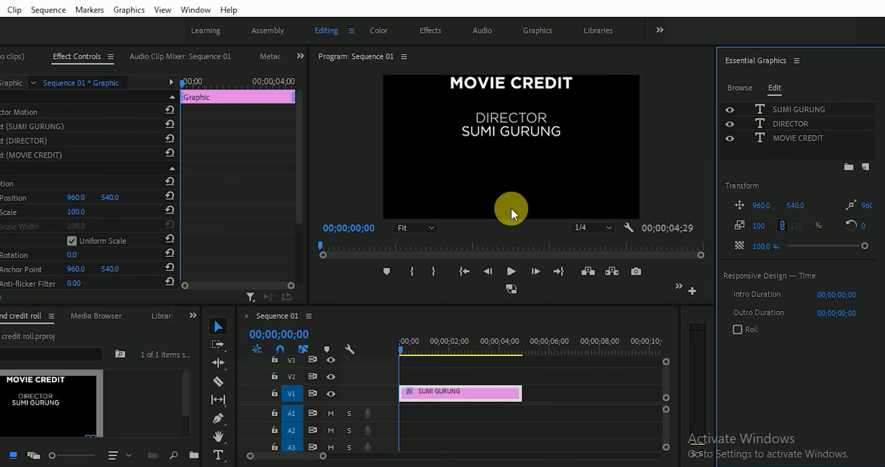
{"action": "left_click", "coordinate": [813, 144]}
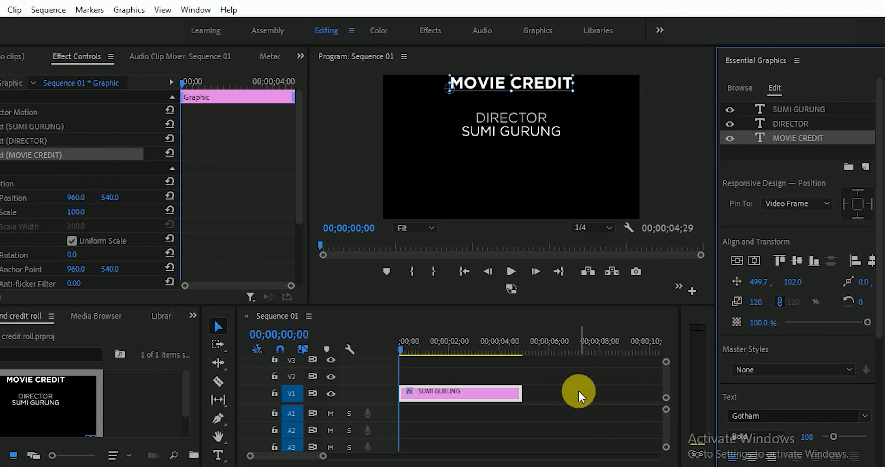
{"action": "left_click", "coordinate": [579, 395]}
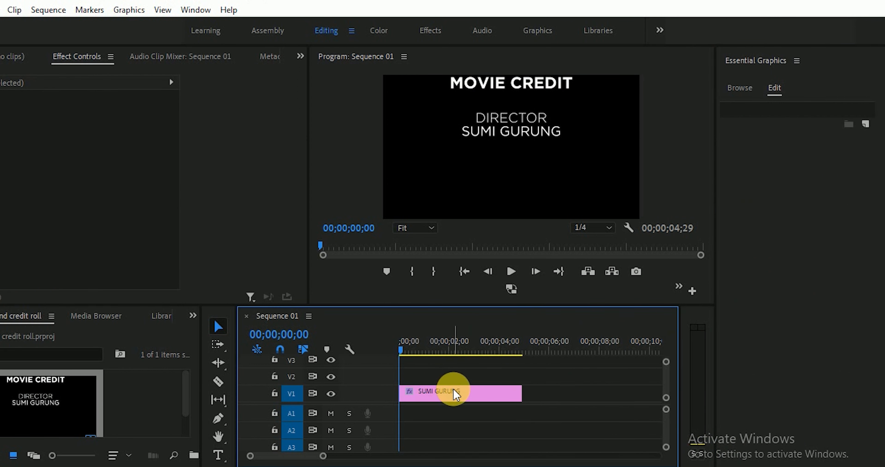
{"action": "left_click", "coordinate": [453, 396]}
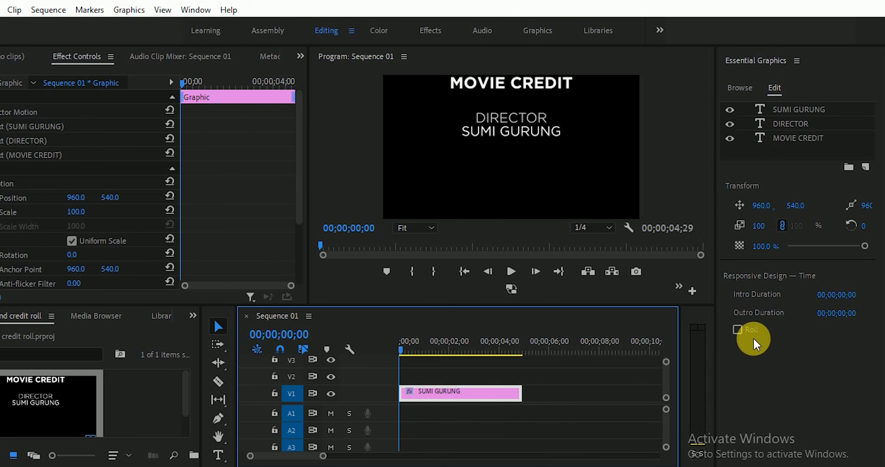
- Turn on Roll for the credits graphic and scrub the Program monitor to preview it
{"action": "left_click", "coordinate": [749, 330]}
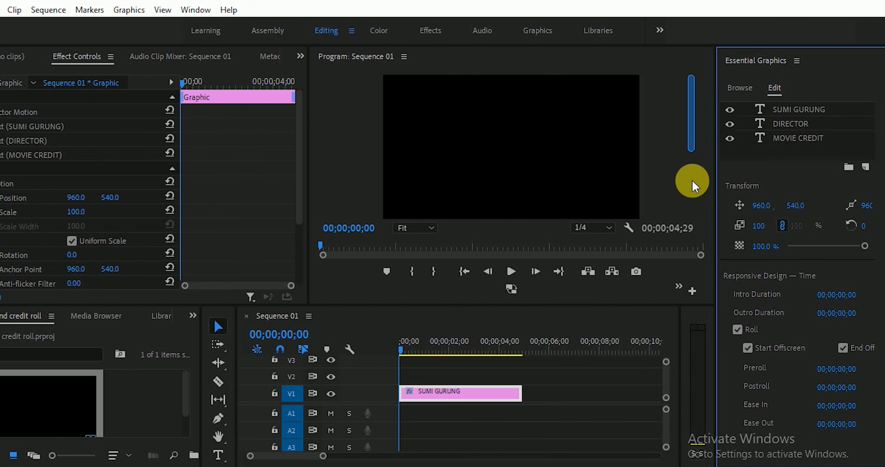
{"action": "left_click", "coordinate": [692, 111]}
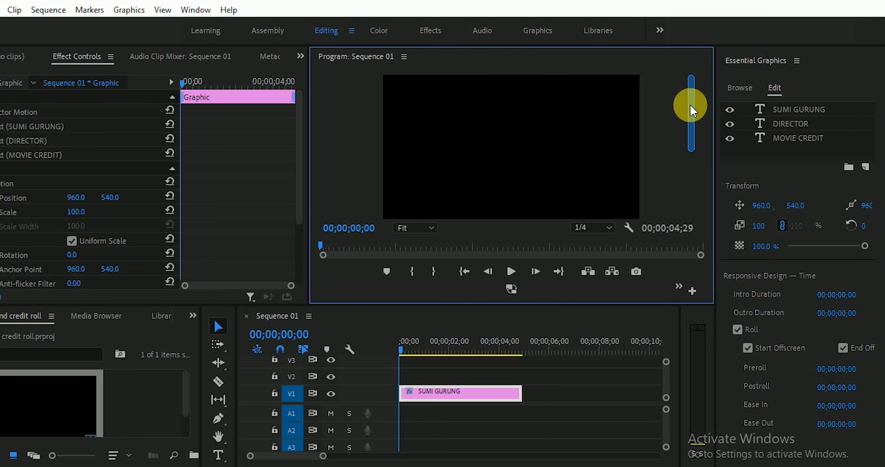
{"action": "mouse_move", "coordinate": [691, 120]}
{"action": "left_mouse_down"}
{"action": "mouse_move", "coordinate": [701, 195]}
{"action": "mouse_move", "coordinate": [697, 109]}
{"action": "left_mouse_up"}
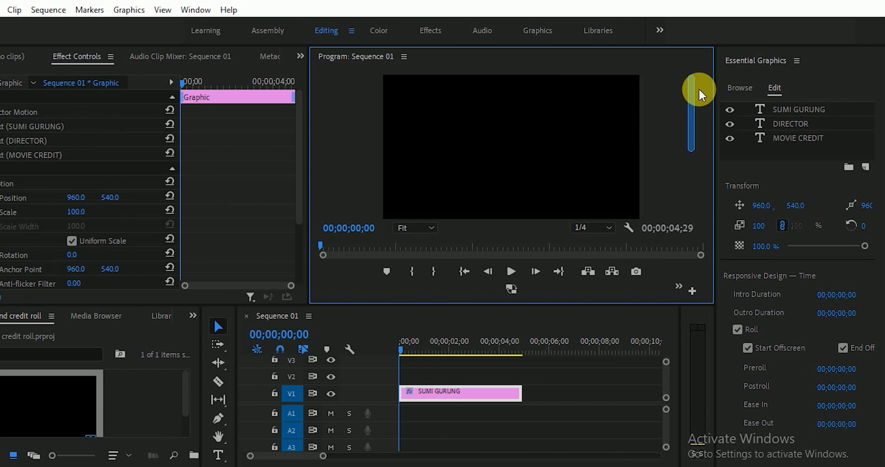
- Play back the roll while trimming the V1 credits clip, settling on a 00;00;08;14 duration
{"action": "left_click", "coordinate": [499, 393]}
{"action": "key", "text": "space"}
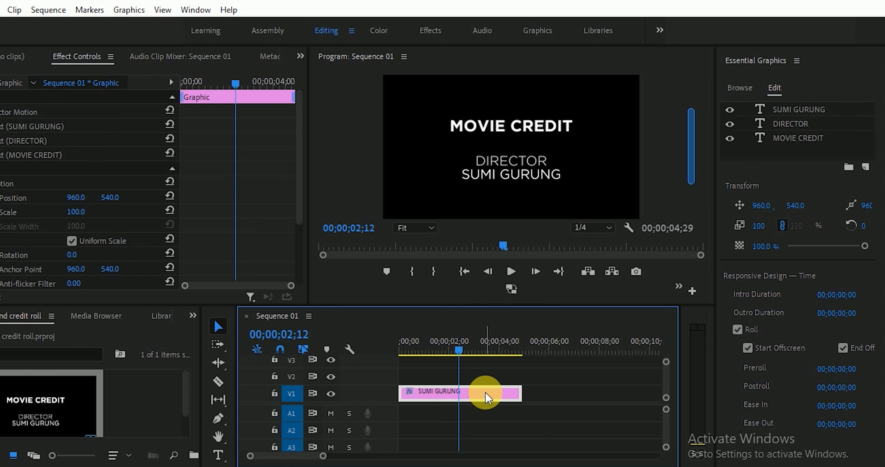
{"action": "left_click_drag", "start_coordinate": [548, 401], "coordinate": [639, 399]}
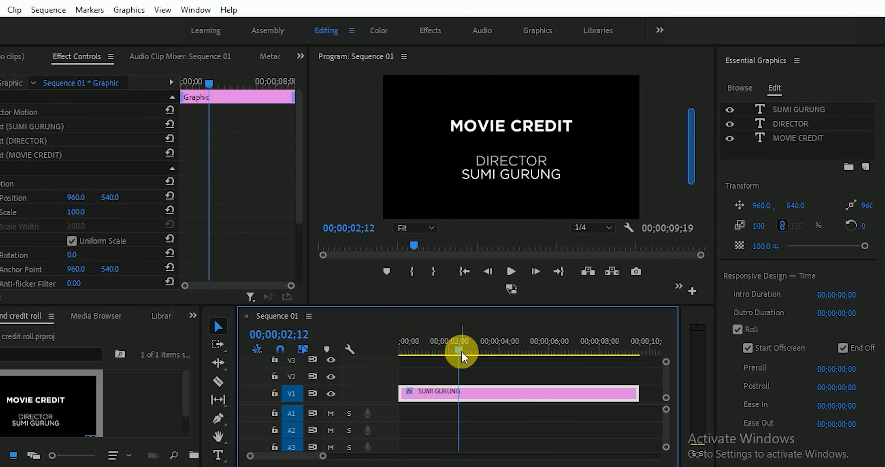
{"action": "left_click_drag", "start_coordinate": [459, 349], "coordinate": [388, 348]}
{"action": "key", "text": "space"}
{"action": "left_click_drag", "start_coordinate": [637, 394], "coordinate": [472, 394]}
{"action": "left_click_drag", "start_coordinate": [449, 349], "coordinate": [363, 348]}
{"action": "key", "text": "space"}
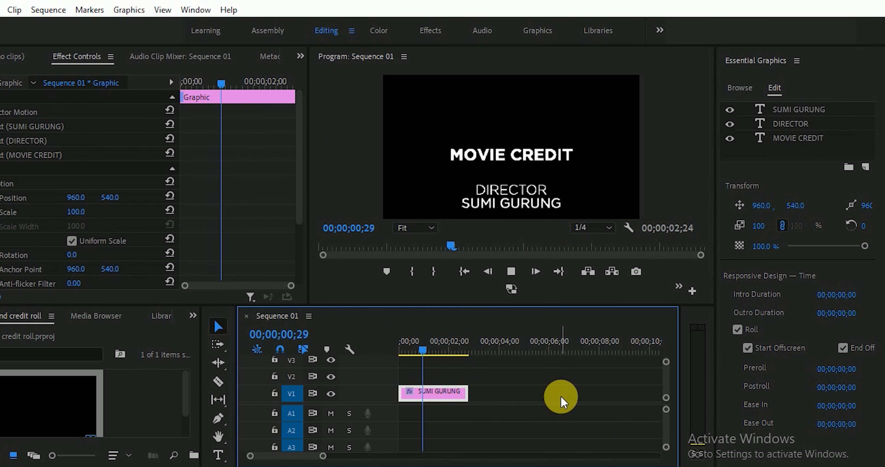
{"action": "key", "text": "space"}
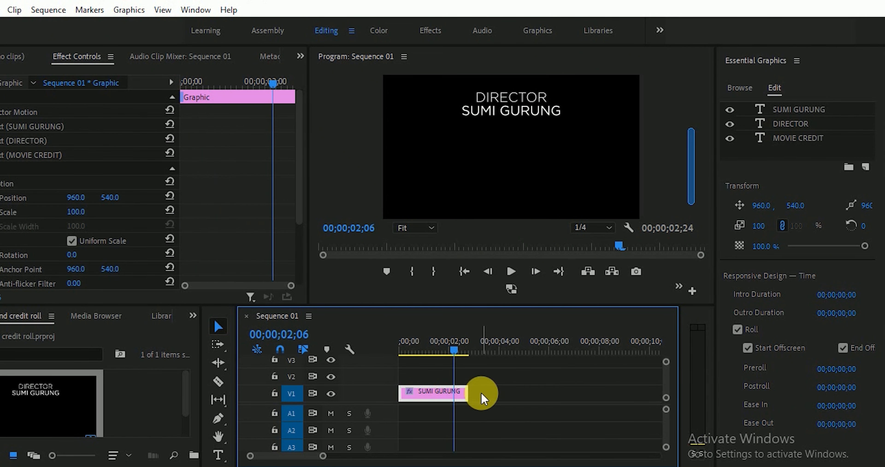
{"action": "left_click_drag", "start_coordinate": [469, 391], "coordinate": [610, 391]}
{"action": "left_click_drag", "start_coordinate": [455, 348], "coordinate": [528, 351]}
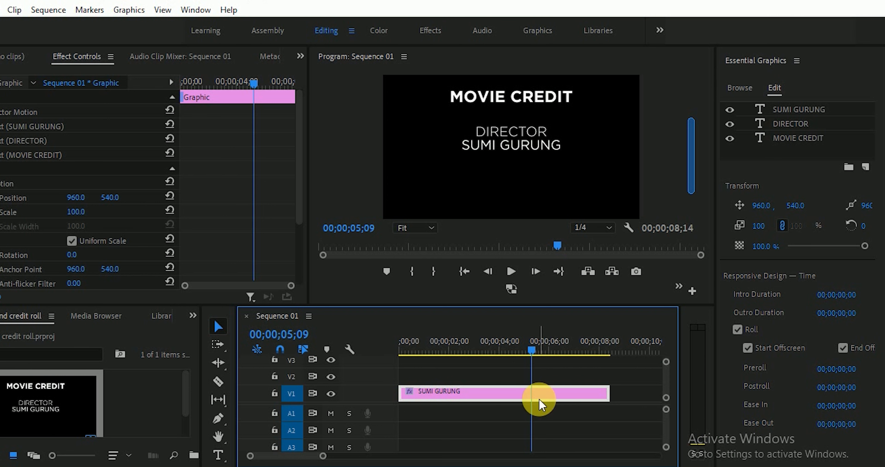
- Duplicate the DIRECTOR heading as an ACTOR heading, centred below the director's name
{"action": "left_click", "coordinate": [214, 456]}
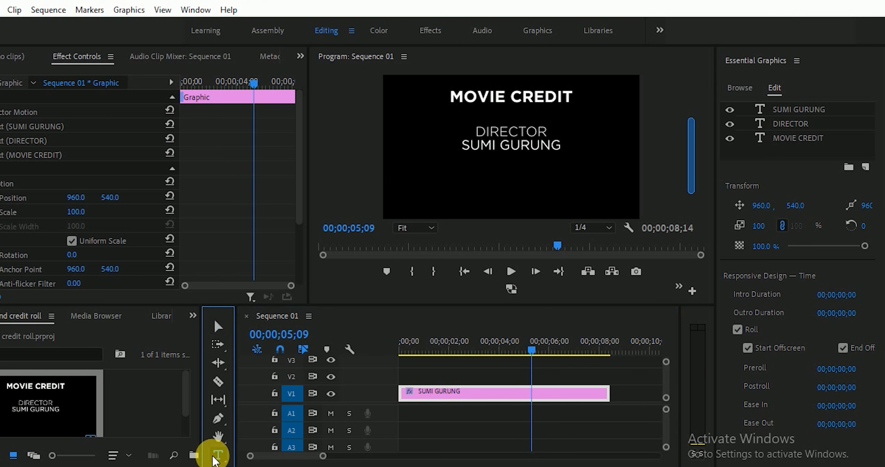
{"action": "left_click", "coordinate": [807, 131]}
{"action": "key", "text": "ctrl+c"}
{"action": "key", "text": "ctrl+v"}
{"action": "key", "text": "v"}
{"action": "left_click_drag", "start_coordinate": [522, 137], "coordinate": [527, 161]}
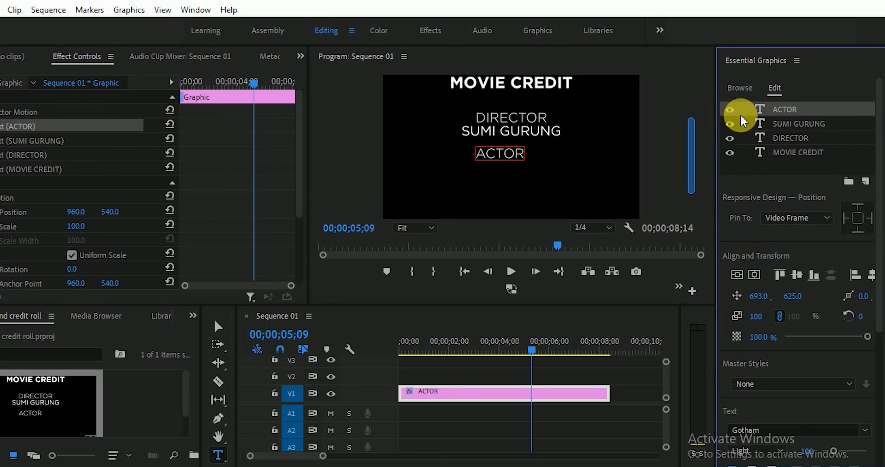
{"action": "left_click_drag", "start_coordinate": [505, 153], "coordinate": [528, 156]}
- Duplicate the name layer under ACTOR and replace its text with the three actor names
{"action": "left_click", "coordinate": [789, 127]}
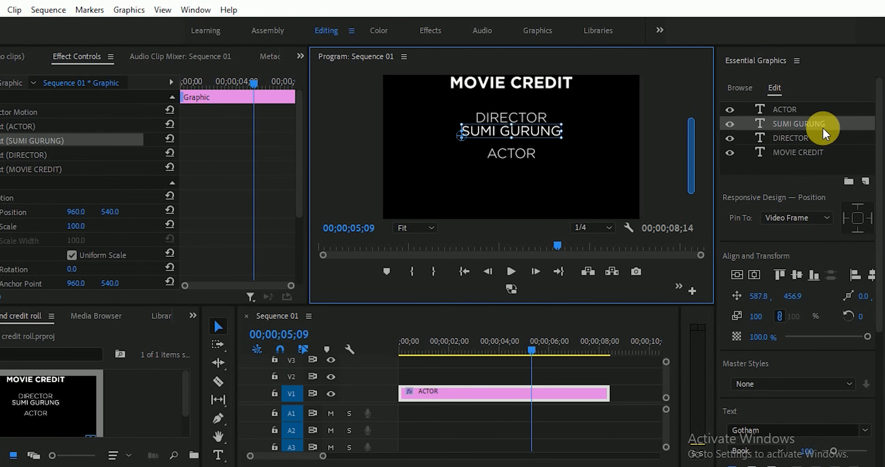
{"action": "key", "text": "ctrl+c"}
{"action": "key", "text": "ctrl+v"}
{"action": "left_click", "coordinate": [525, 132]}
{"action": "left_click_drag", "start_coordinate": [525, 132], "coordinate": [526, 160]}
{"action": "double_click", "coordinate": [760, 112]}
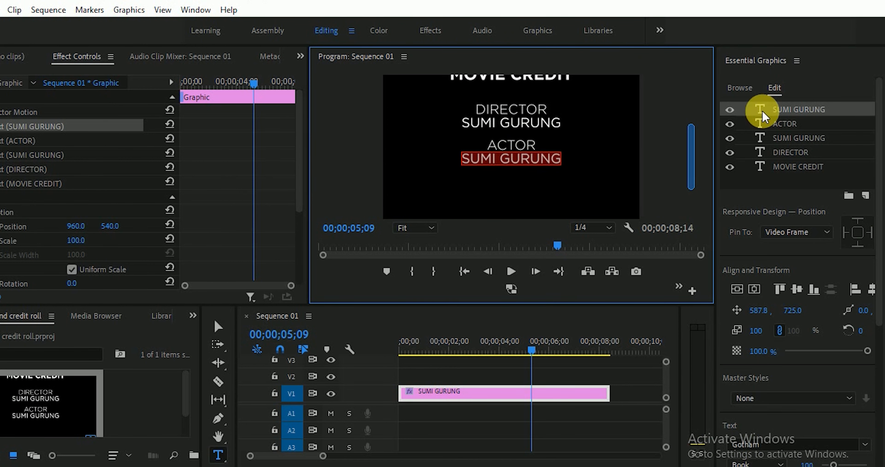
{"action": "key", "text": "ctrl+v"}
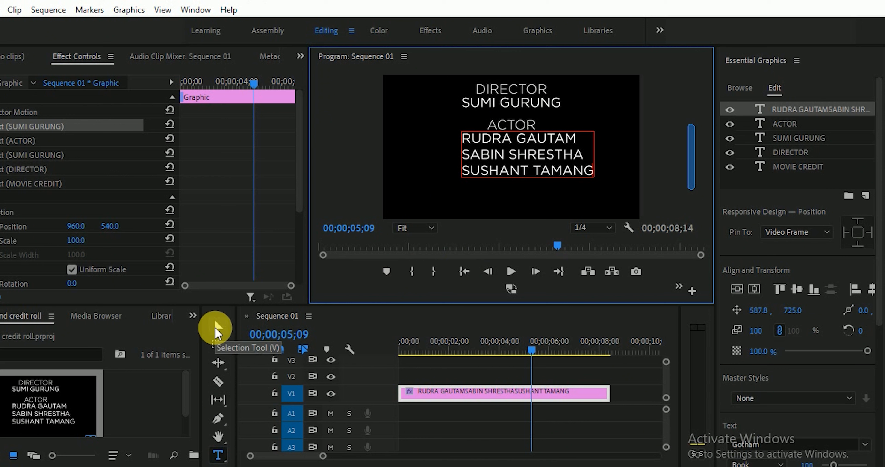
- Shrink the actor names block to about three quarters, right-align it, and move it under ACTOR
{"action": "left_click", "coordinate": [217, 328]}
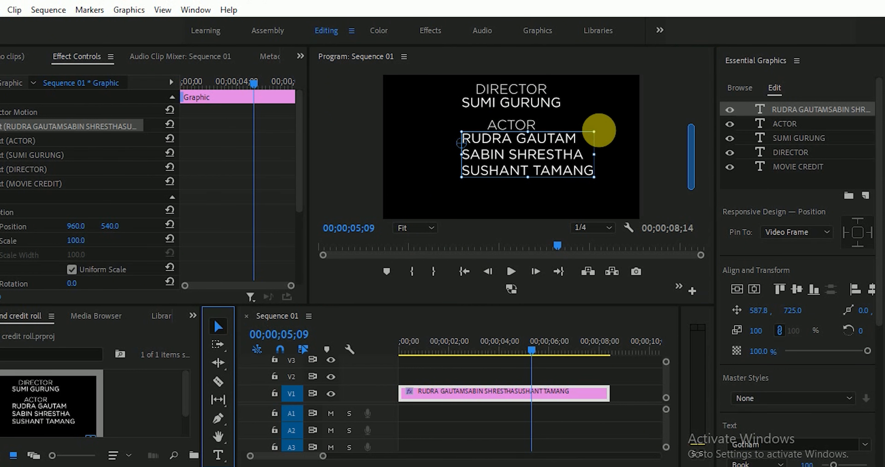
{"action": "left_click_drag", "start_coordinate": [591, 134], "coordinate": [515, 168]}
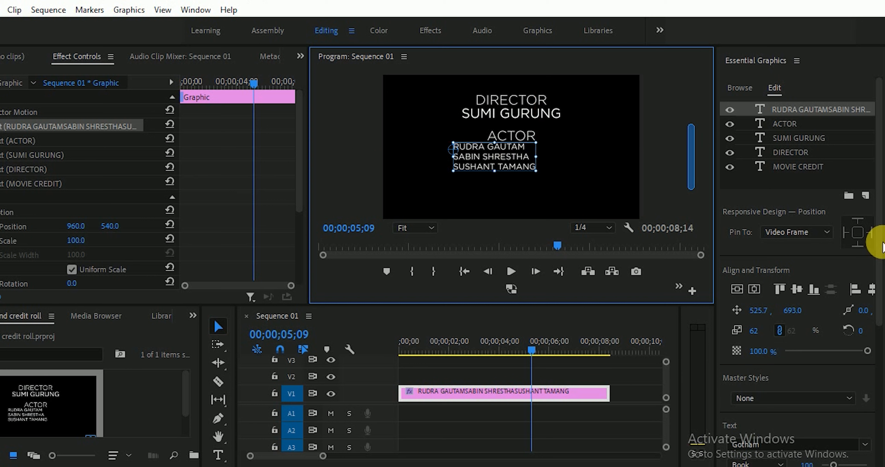
{"action": "left_click_drag", "start_coordinate": [879, 237], "coordinate": [879, 317]}
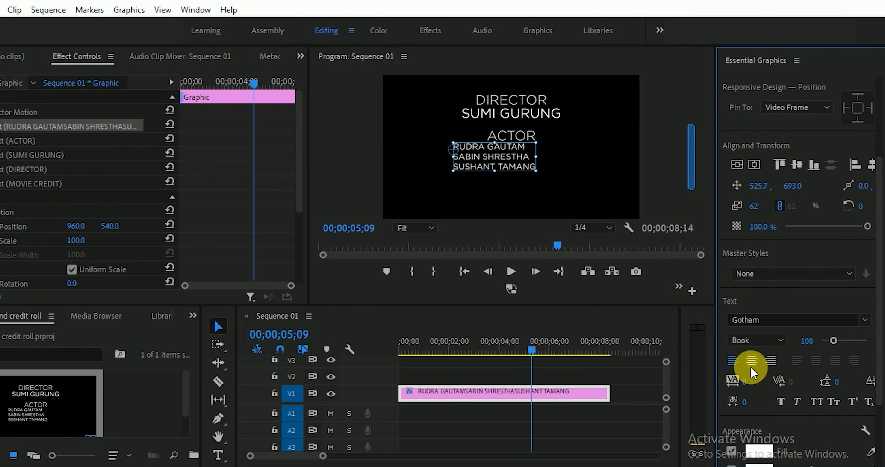
{"action": "left_click", "coordinate": [770, 360]}
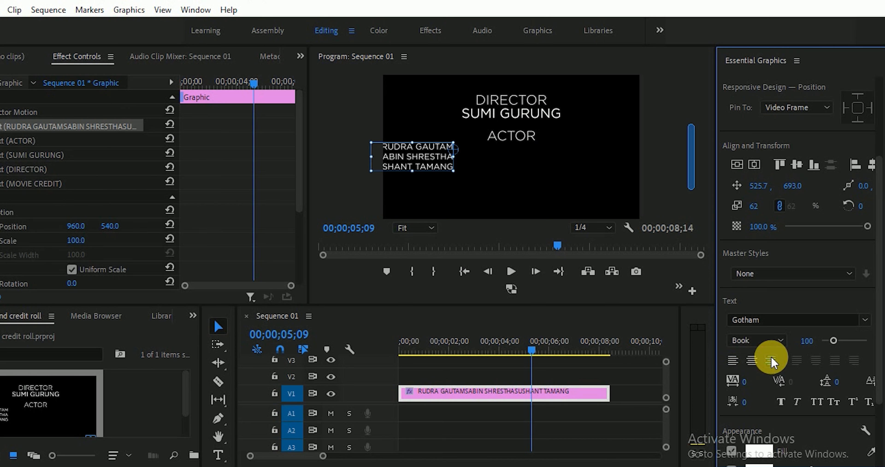
{"action": "left_click_drag", "start_coordinate": [443, 162], "coordinate": [504, 166]}
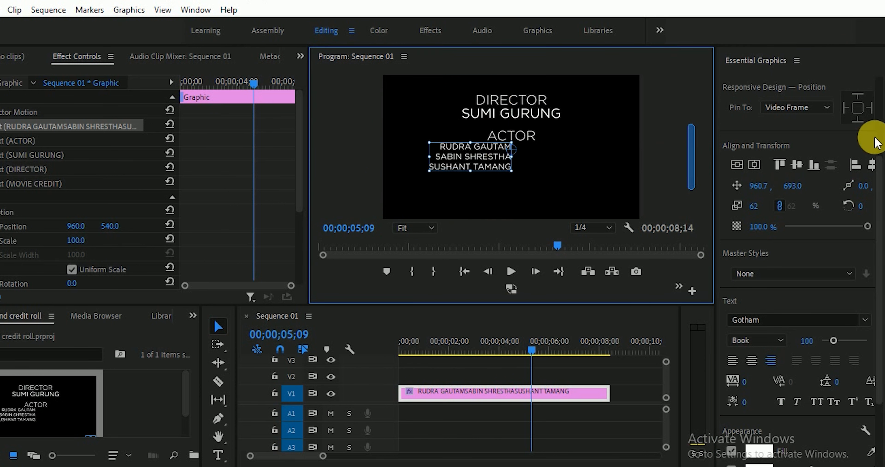
{"action": "left_click_drag", "start_coordinate": [877, 184], "coordinate": [881, 79]}
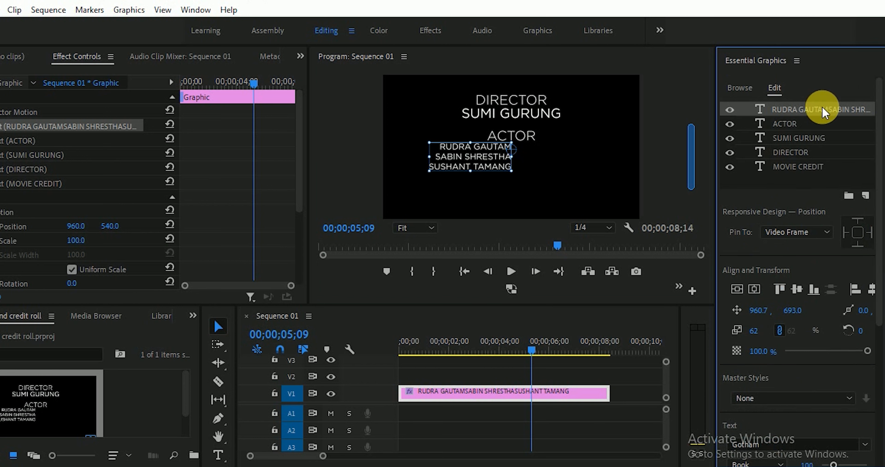
- Duplicate the actor names layer, left-align it, and place it beside the first column
{"action": "key", "text": "ctrl+v"}
{"action": "left_click_drag", "start_coordinate": [475, 160], "coordinate": [569, 164]}
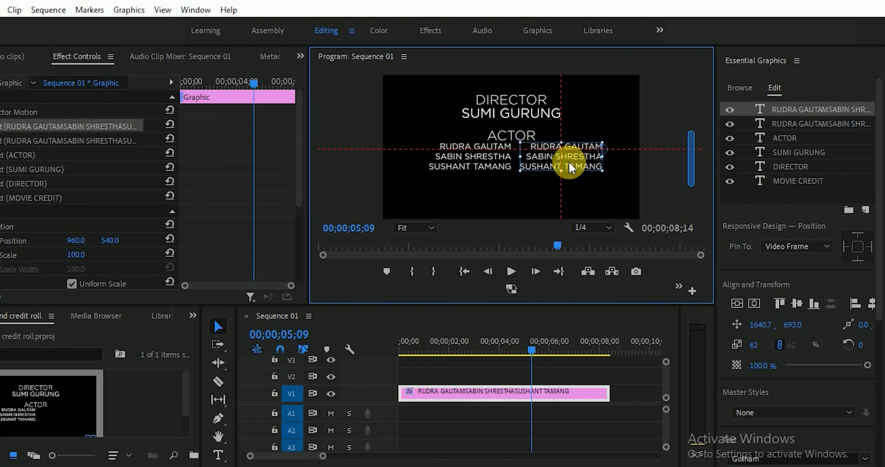
{"action": "left_click_drag", "start_coordinate": [879, 124], "coordinate": [875, 271]}
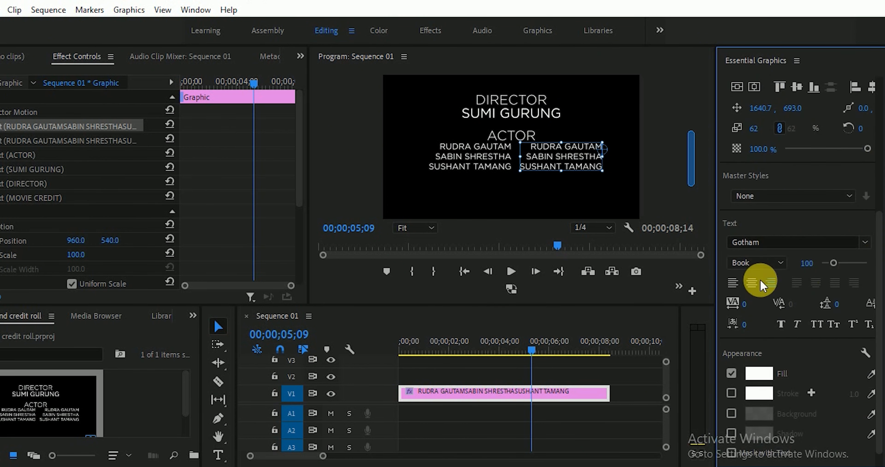
{"action": "left_click", "coordinate": [731, 284]}
{"action": "left_click", "coordinate": [633, 164]}
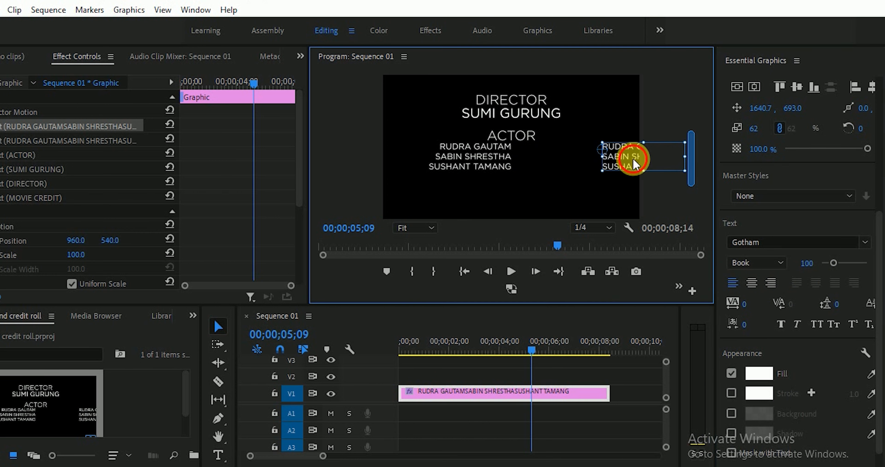
{"action": "left_click_drag", "start_coordinate": [606, 166], "coordinate": [548, 166]}
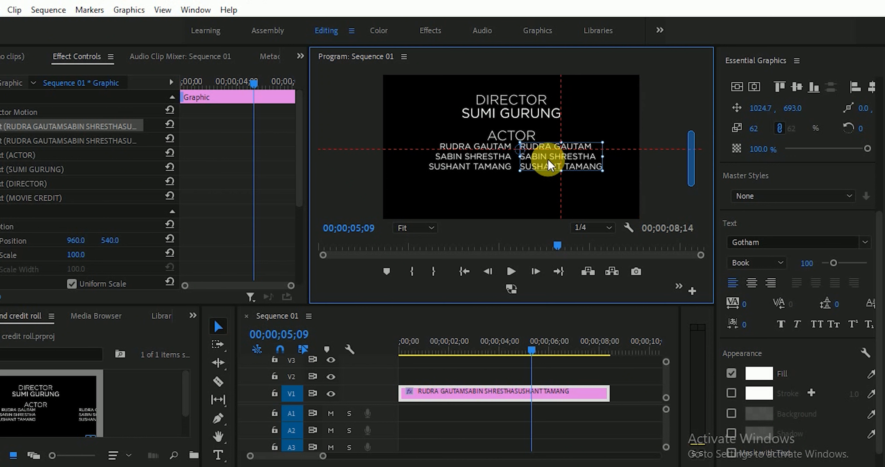
- Set the second names column to Medium weight, then return the playhead to the start
{"action": "left_click_drag", "start_coordinate": [879, 230], "coordinate": [878, 97]}
{"action": "double_click", "coordinate": [760, 109]}
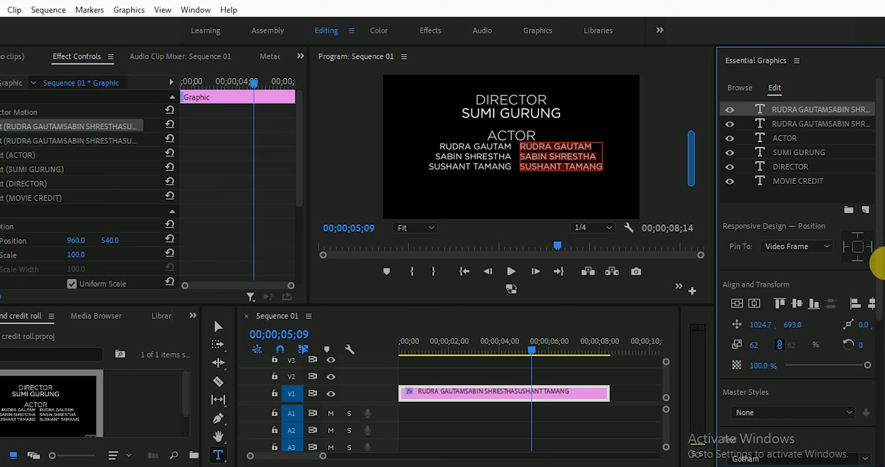
{"action": "left_click_drag", "start_coordinate": [880, 240], "coordinate": [876, 335]}
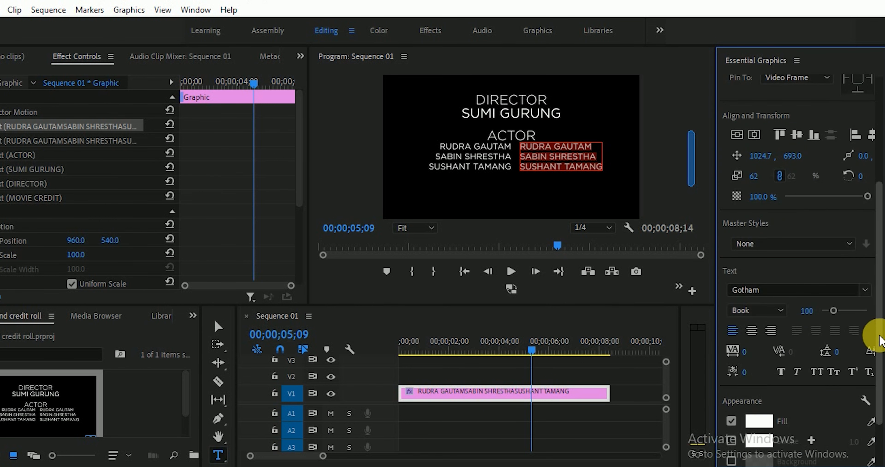
{"action": "left_click", "coordinate": [777, 310]}
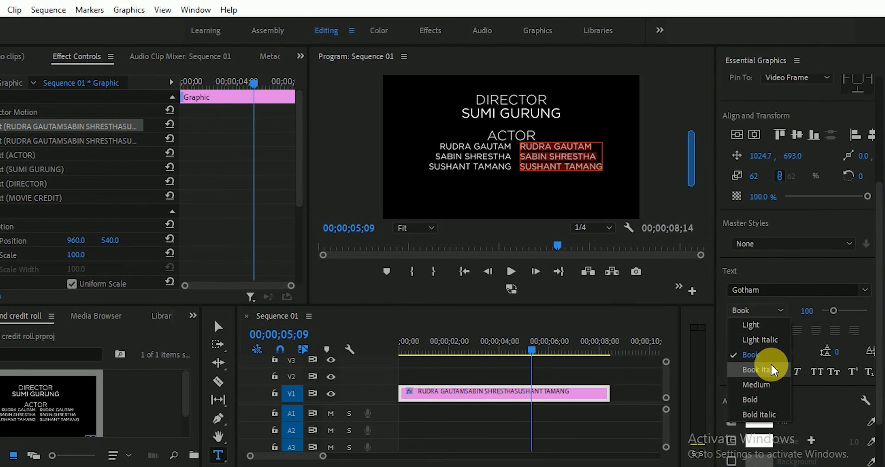
{"action": "left_click", "coordinate": [763, 384]}
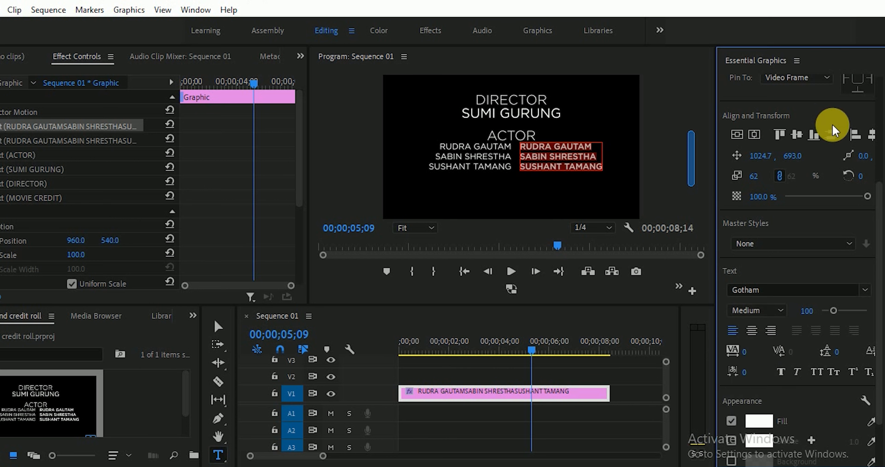
{"action": "left_click_drag", "start_coordinate": [878, 284], "coordinate": [878, 132]}
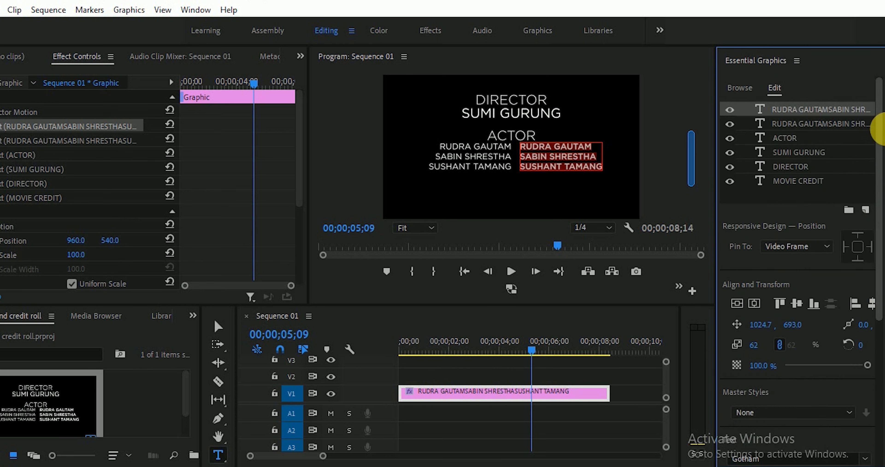
{"action": "left_click", "coordinate": [807, 199]}
{"action": "left_click_drag", "start_coordinate": [531, 357], "coordinate": [381, 374]}
- Play back the rolling credits, then move the playhead to about 05;16
{"action": "key", "text": "space"}
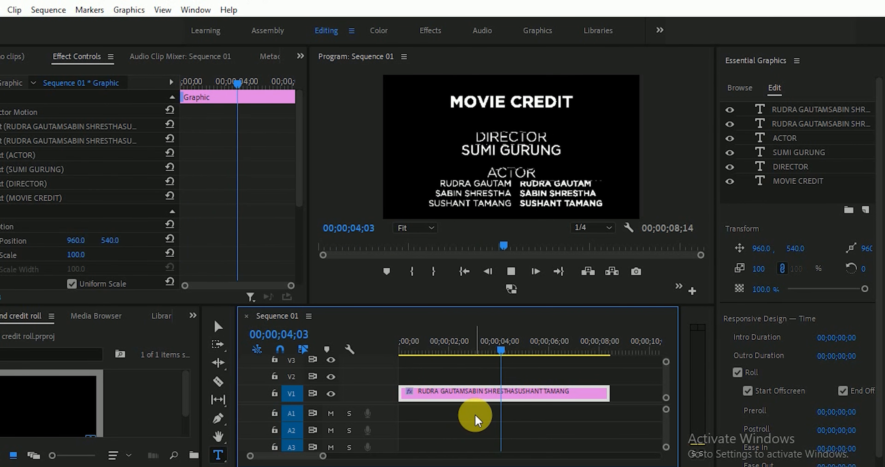
{"action": "key", "text": "space"}
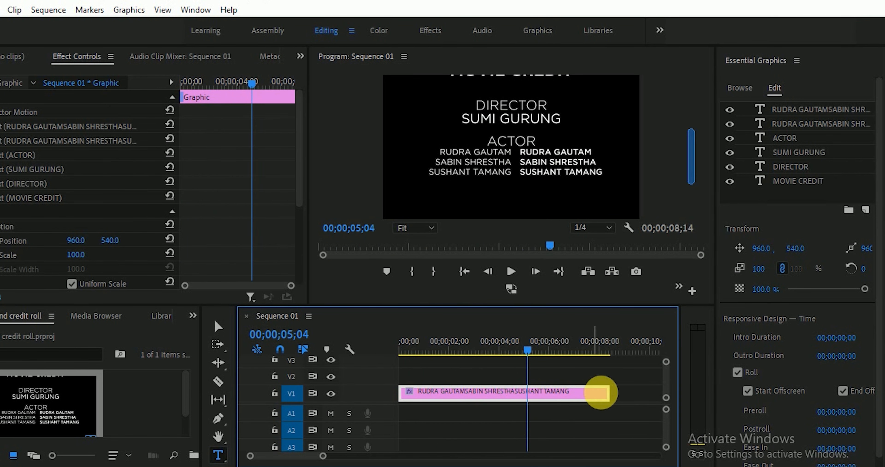
{"action": "left_click_drag", "start_coordinate": [691, 154], "coordinate": [692, 174]}
{"action": "left_click", "coordinate": [532, 352]}
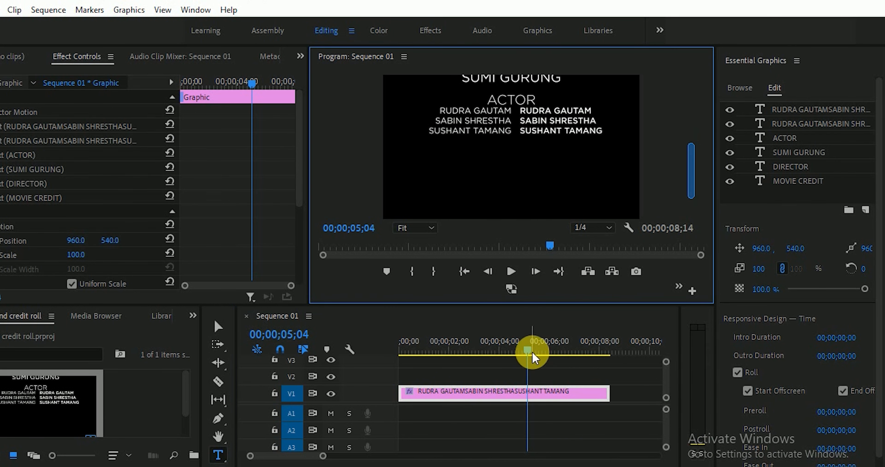
{"action": "left_click_drag", "start_coordinate": [528, 351], "coordinate": [547, 358]}
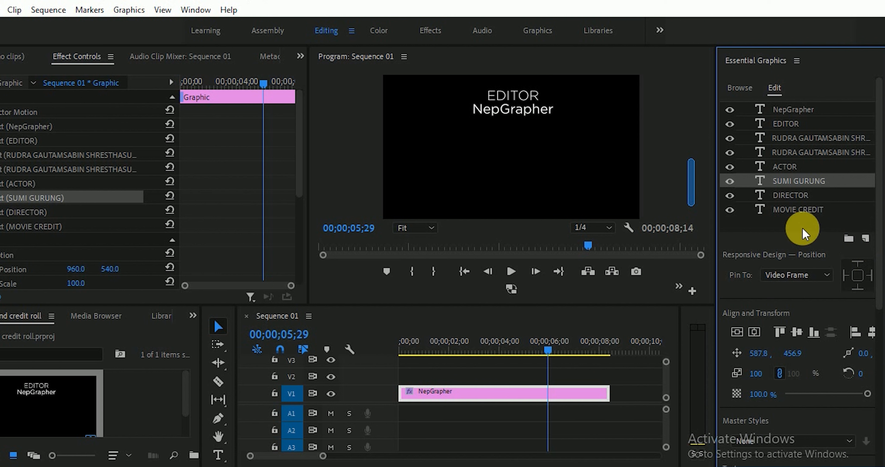
- Add the NG png logo to the credits graphic as a new layer from file
{"action": "left_click", "coordinate": [864, 238]}
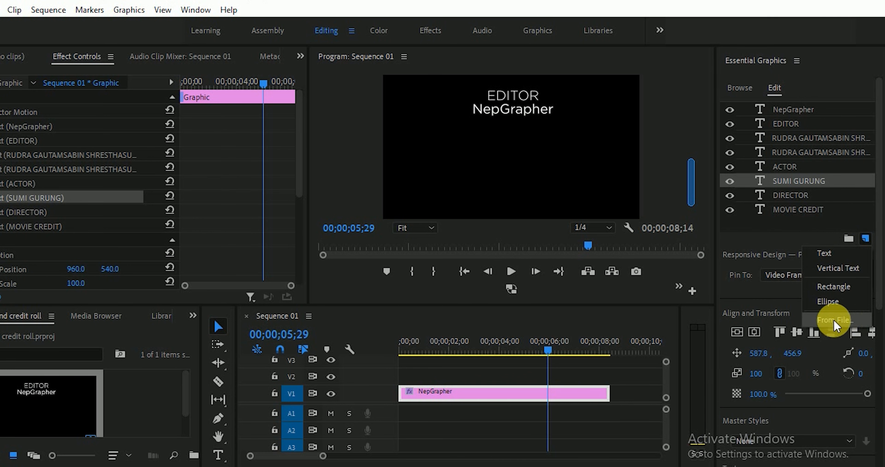
{"action": "left_click", "coordinate": [824, 319]}
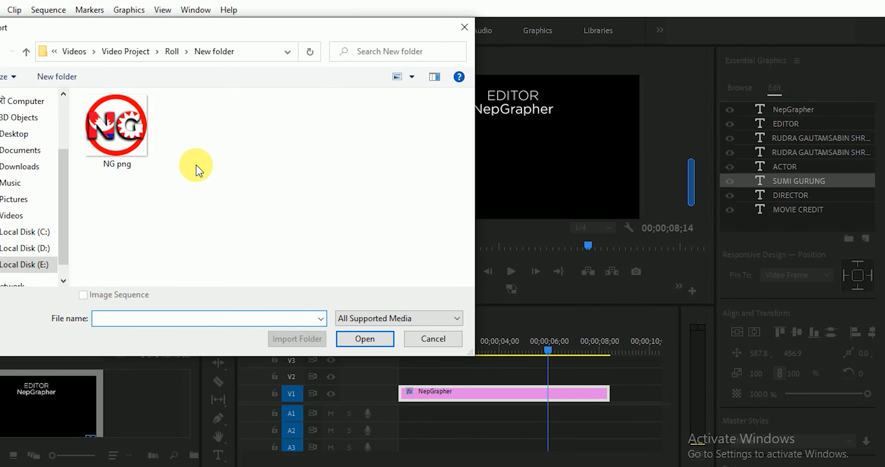
{"action": "left_click", "coordinate": [121, 131]}
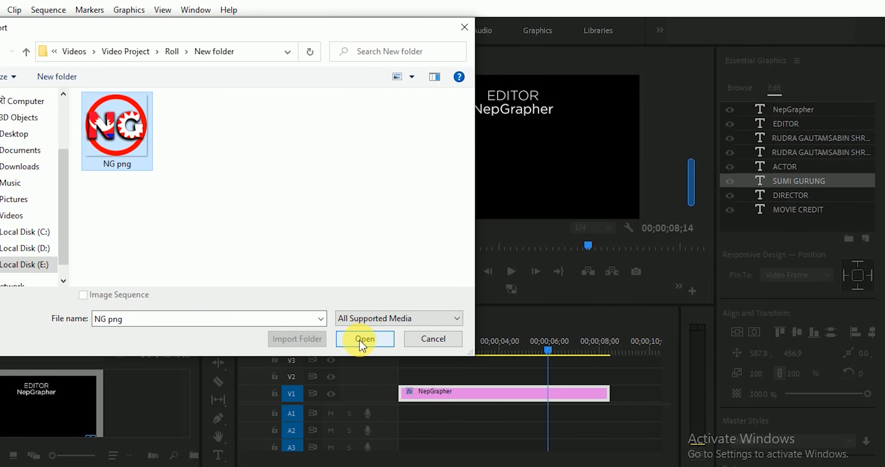
{"action": "left_click", "coordinate": [363, 339]}
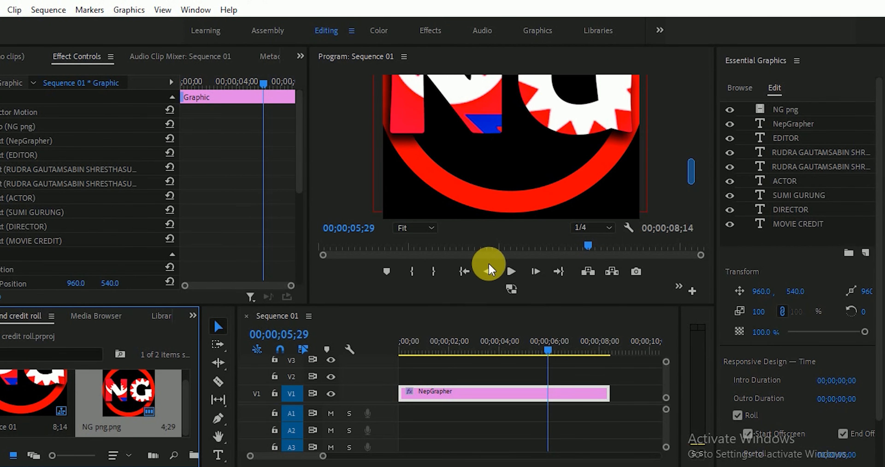
- Scale the NG logo down to 18 and centre it beneath the NepGrapher credit
{"action": "left_click_drag", "start_coordinate": [313, 139], "coordinate": [191, 145]}
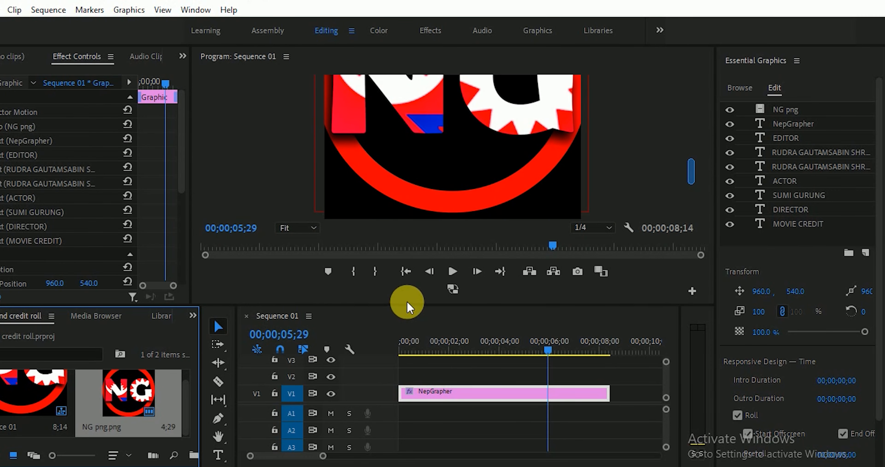
{"action": "left_click_drag", "start_coordinate": [406, 304], "coordinate": [406, 359]}
{"action": "left_click", "coordinate": [530, 230]}
{"action": "left_click_drag", "start_coordinate": [641, 262], "coordinate": [505, 133]}
{"action": "mouse_move", "coordinate": [464, 198]}
{"action": "left_mouse_down"}
{"action": "mouse_move", "coordinate": [480, 213]}
{"action": "mouse_move", "coordinate": [469, 203]}
{"action": "left_mouse_up"}
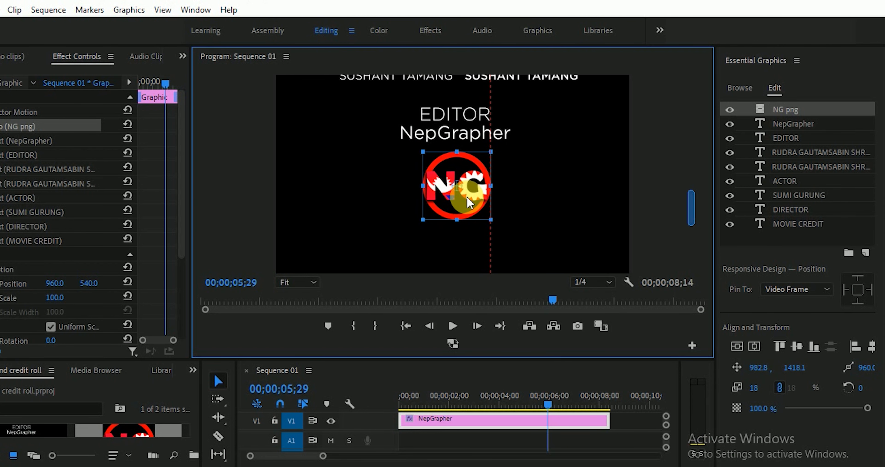
- Rewind to the sequence start and play the finished credit roll
{"action": "left_click", "coordinate": [464, 404]}
{"action": "left_click_drag", "start_coordinate": [464, 403], "coordinate": [369, 417]}
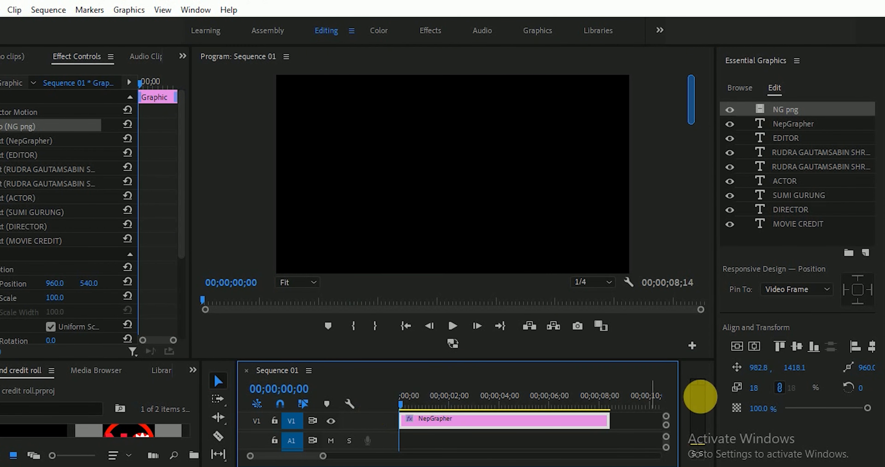
{"action": "key", "text": "space"}
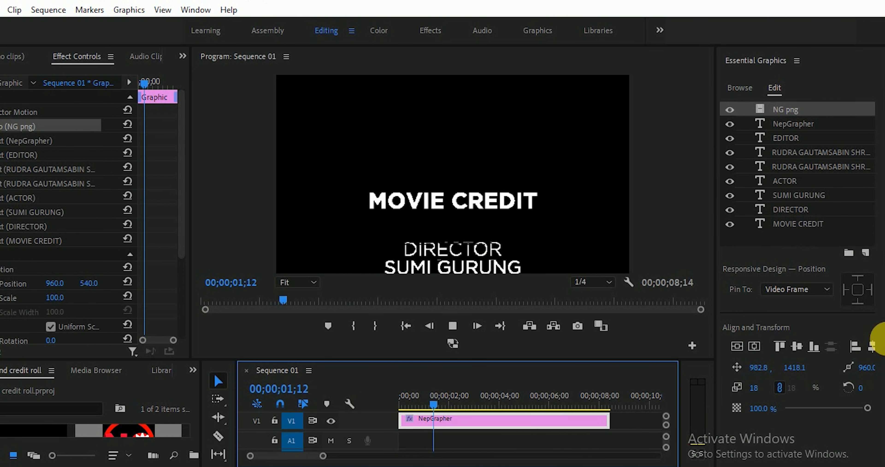